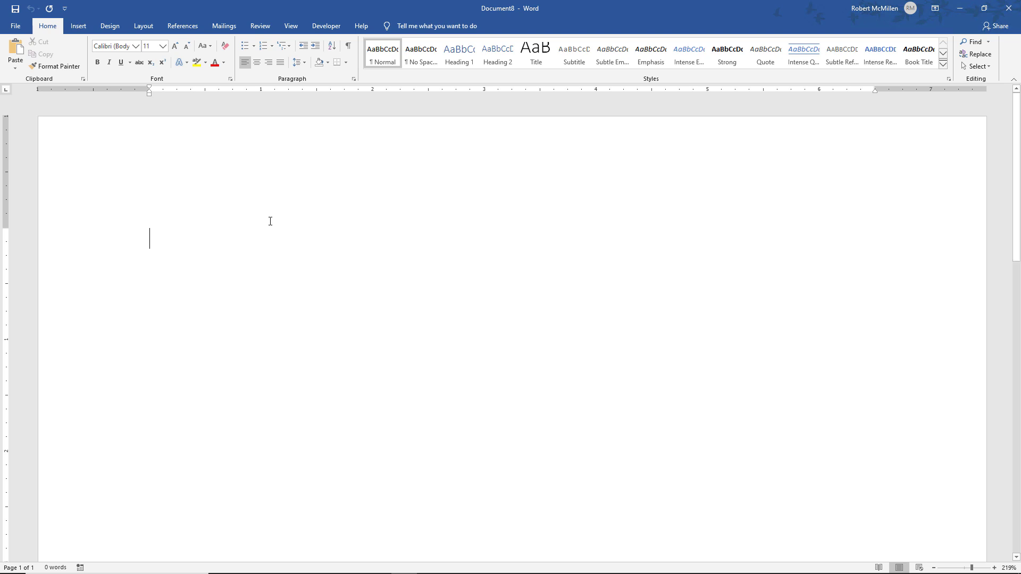
- Launch Excel to look at the address workbook, then close Updated Addresses for Mail Merge
{"action": "mouse_move", "coordinate": [387, 572]}
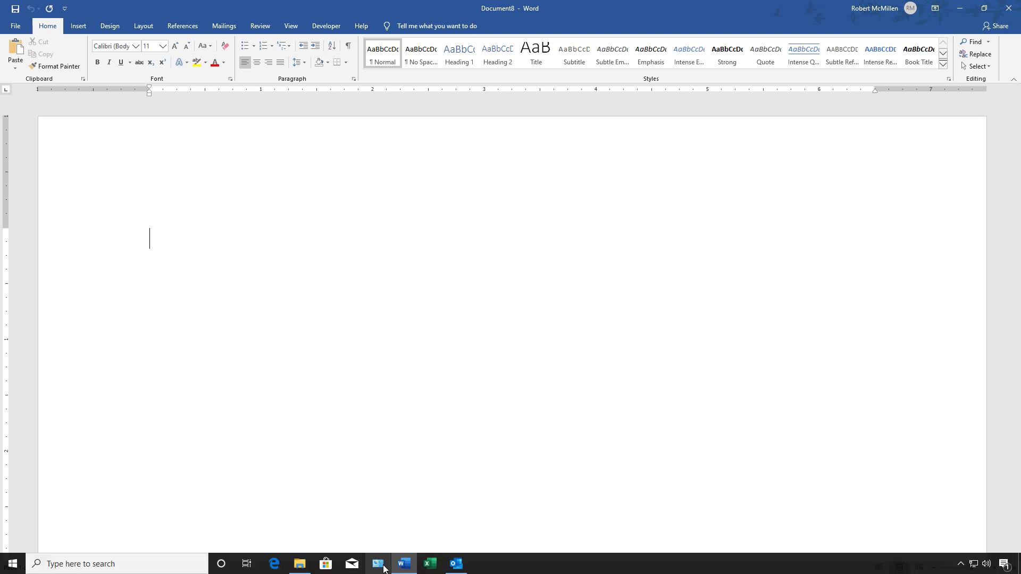
{"action": "right_click", "coordinate": [430, 566]}
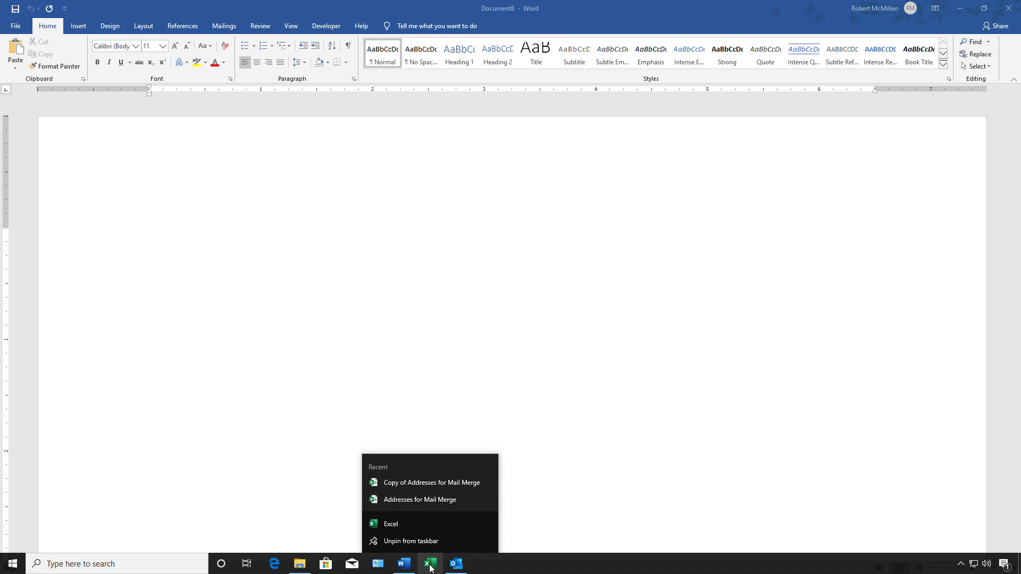
{"action": "left_click", "coordinate": [431, 567]}
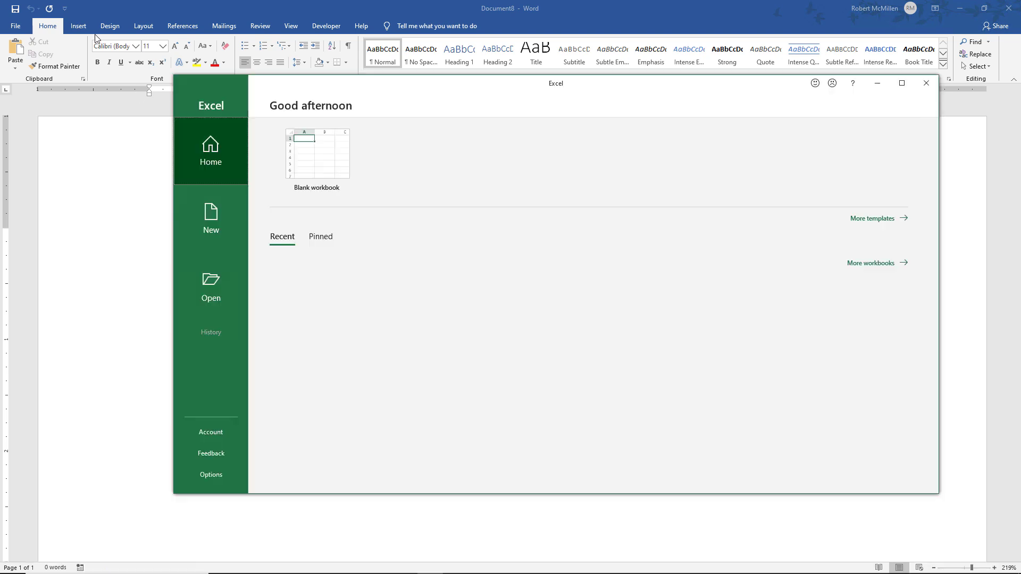
{"action": "left_click", "coordinate": [316, 157]}
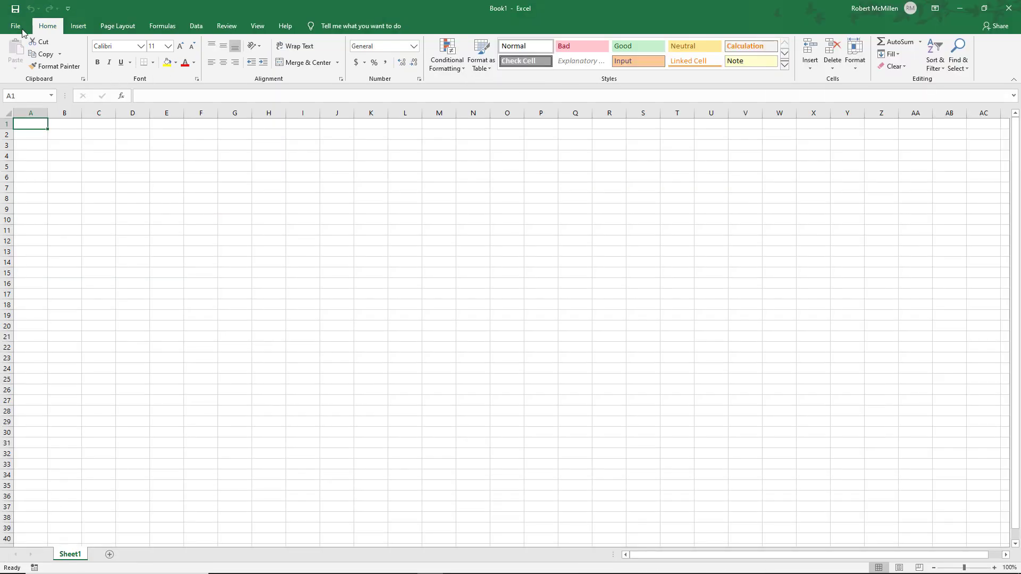
{"action": "left_click", "coordinate": [20, 27]}
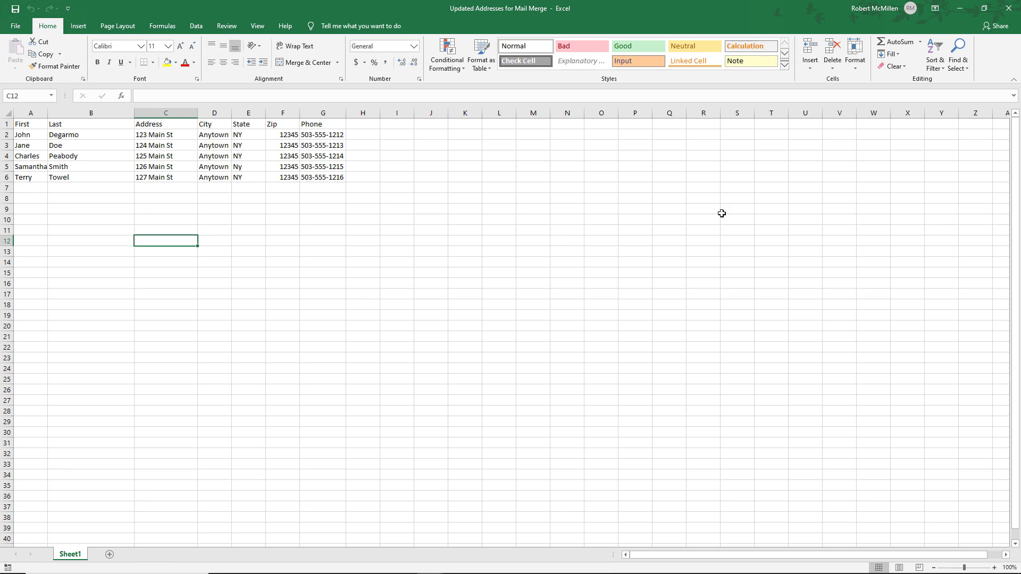
{"action": "left_click", "coordinate": [1009, 8]}
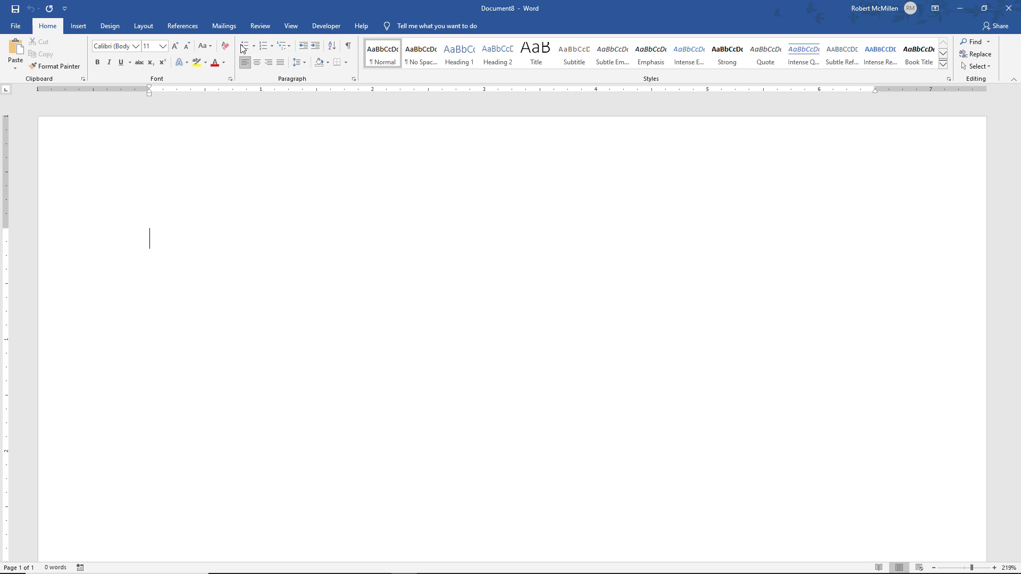
- Start an envelope mail merge and keep the Size 10 (4 1/8 x 9 1/2 in) envelope size
{"action": "left_click", "coordinate": [224, 26]}
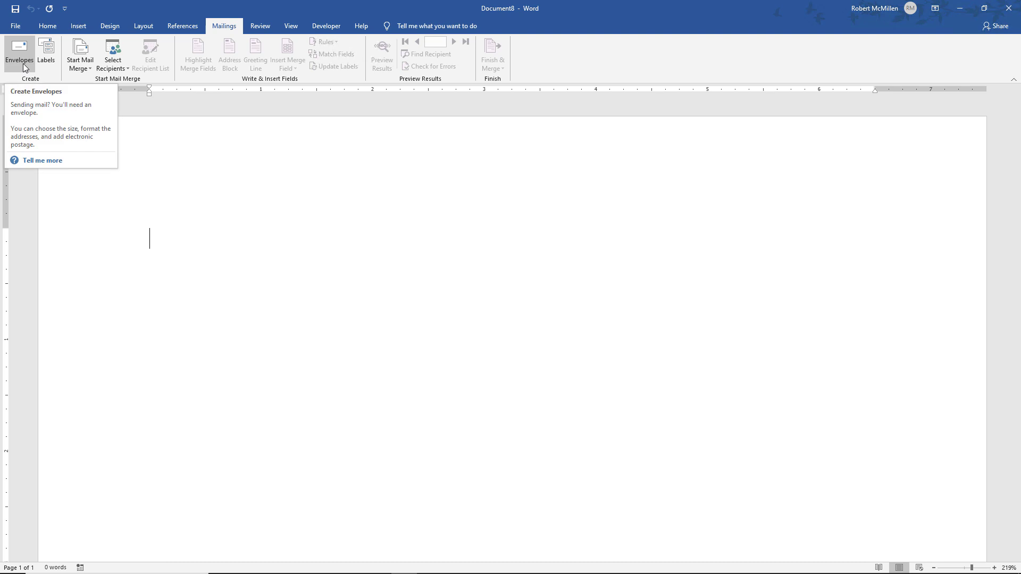
{"action": "left_click", "coordinate": [82, 65]}
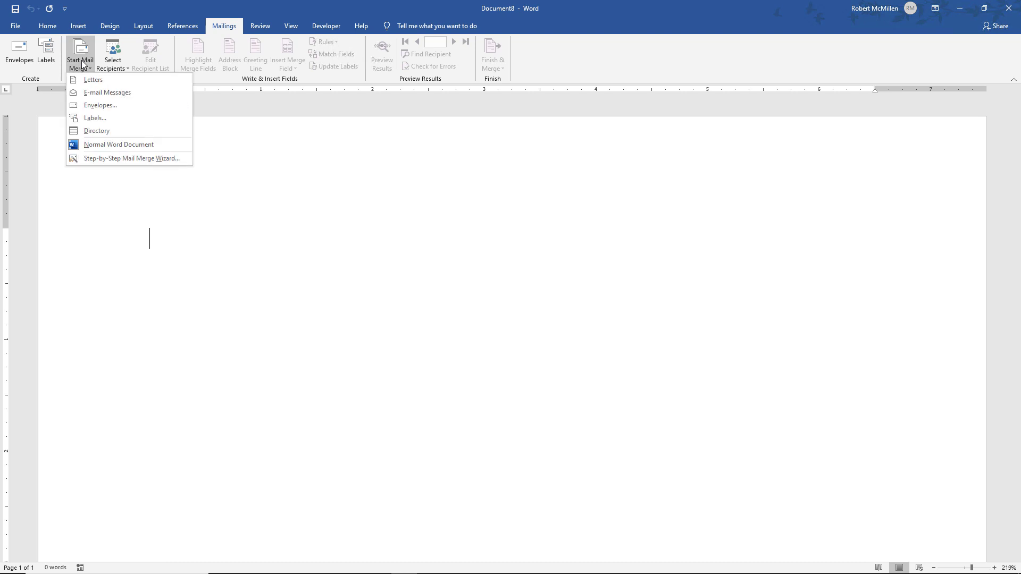
{"action": "left_click", "coordinate": [93, 106]}
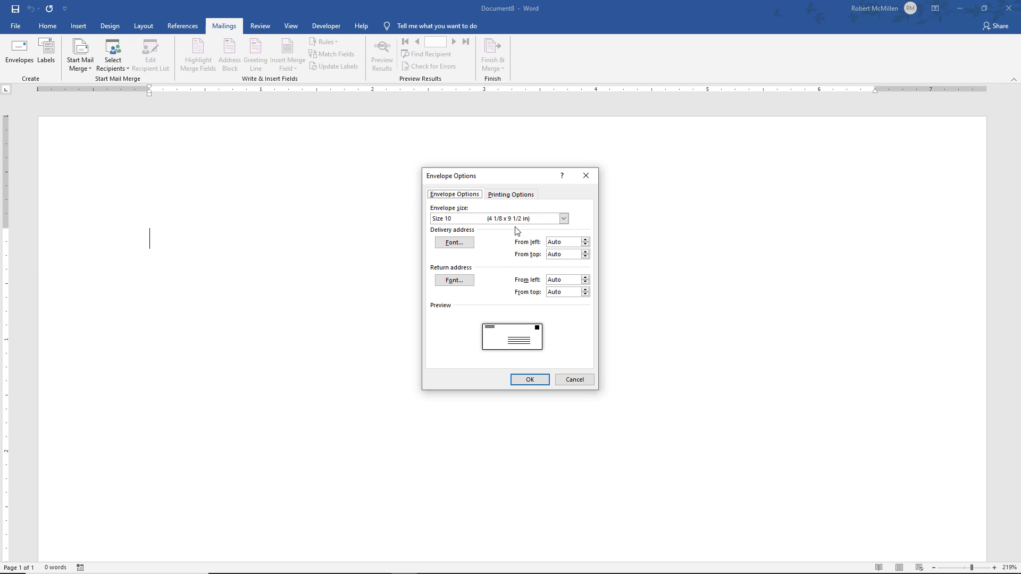
{"action": "left_click", "coordinate": [565, 218]}
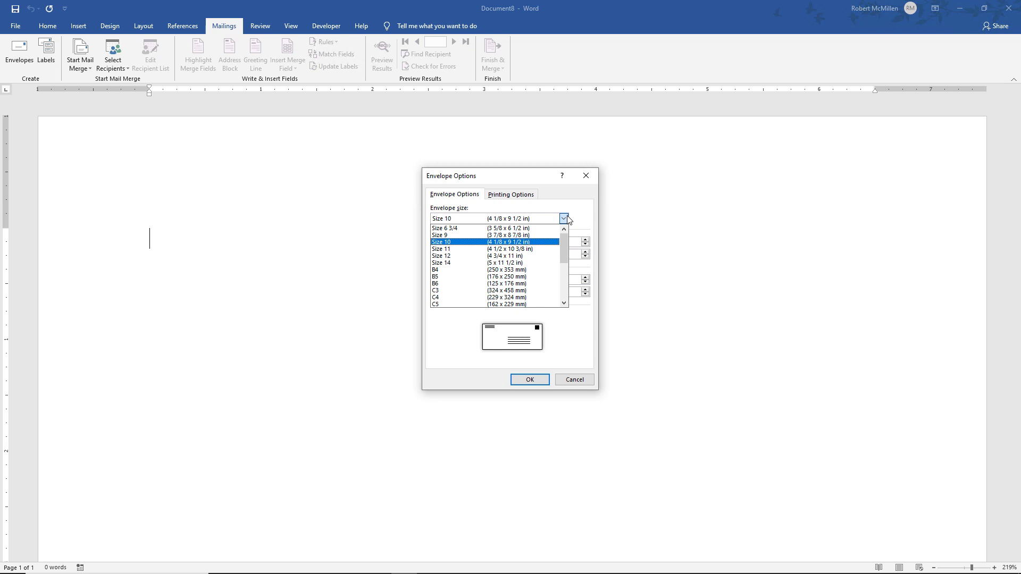
{"action": "left_click", "coordinate": [578, 214]}
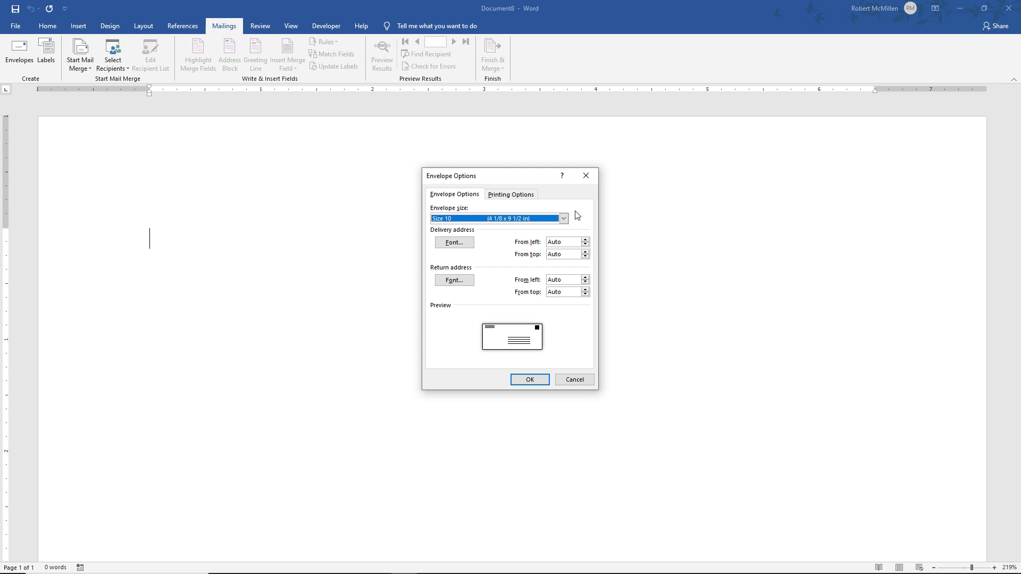
{"action": "left_click", "coordinate": [464, 242]}
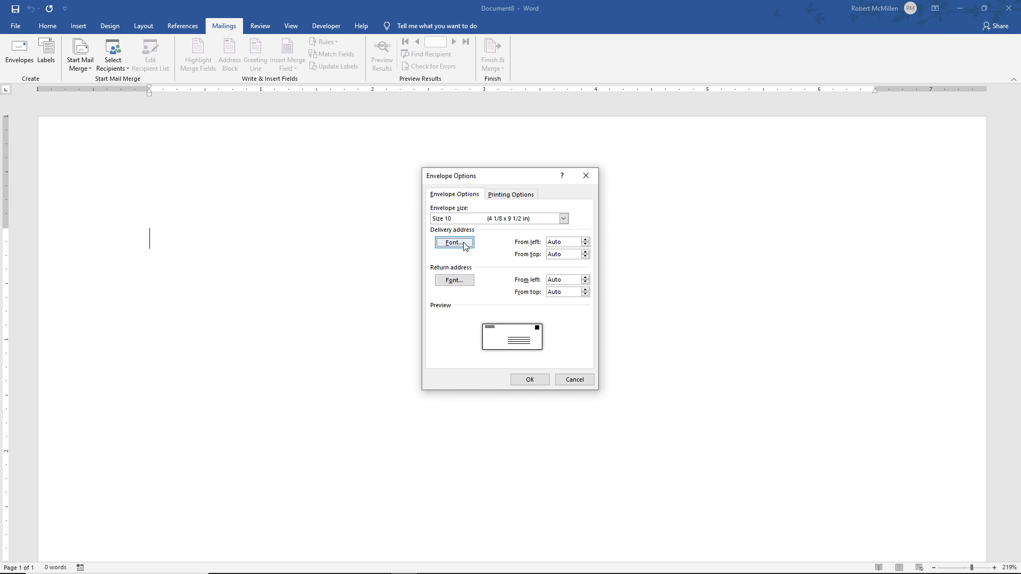
- Accept the default delivery address font and the Size 10 envelope options to create the envelope
{"action": "left_click", "coordinate": [464, 244]}
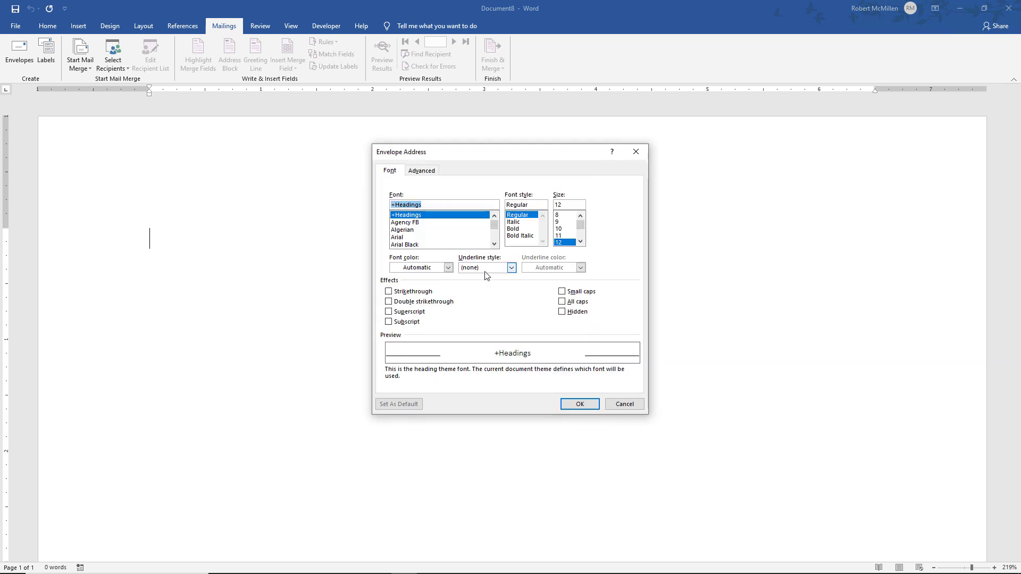
{"action": "left_click", "coordinate": [598, 404]}
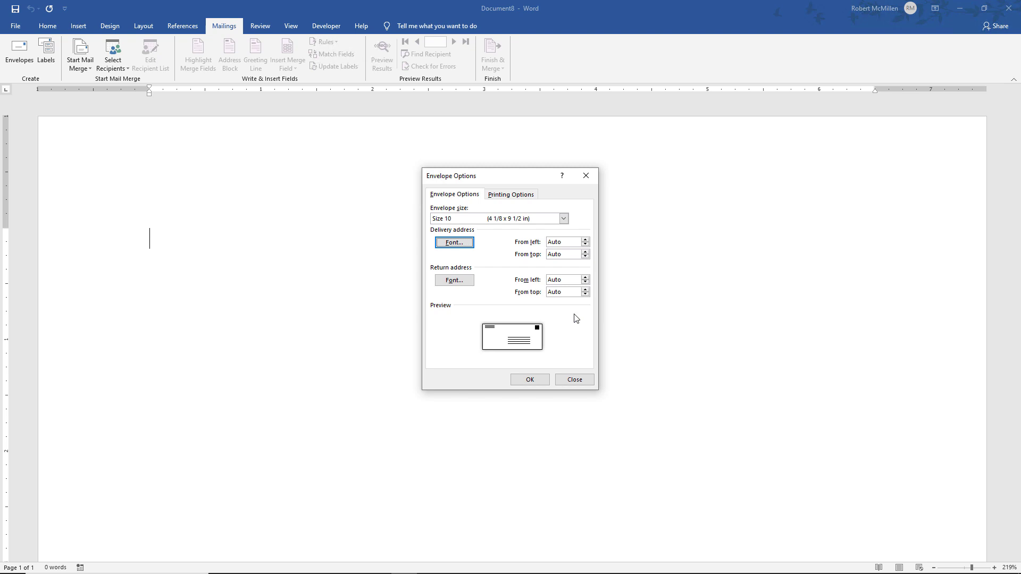
{"action": "left_click", "coordinate": [531, 379]}
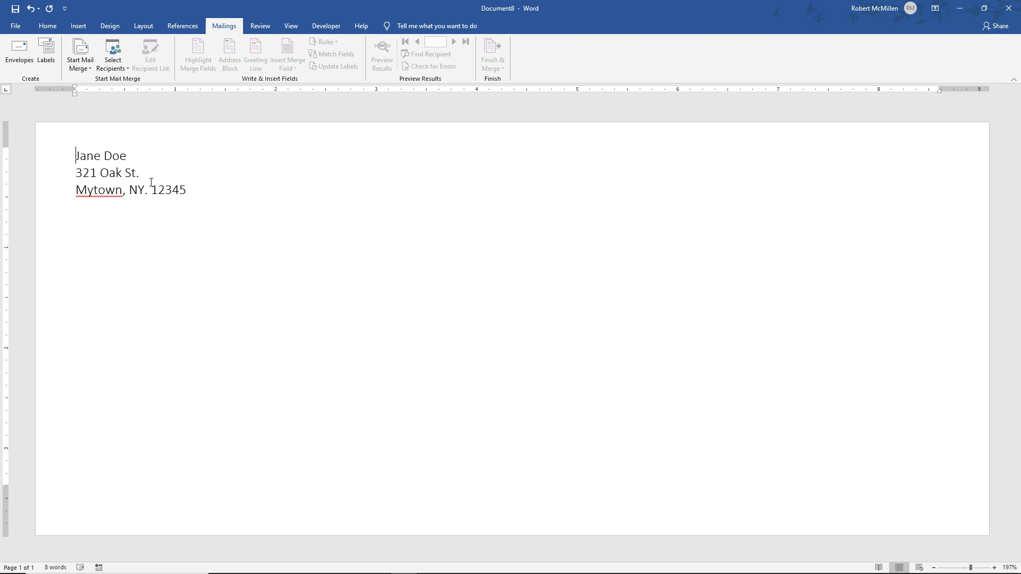
- Replace the return-address name with the sender's own name and move to the delivery-address spot
{"action": "left_click", "coordinate": [62, 155]}
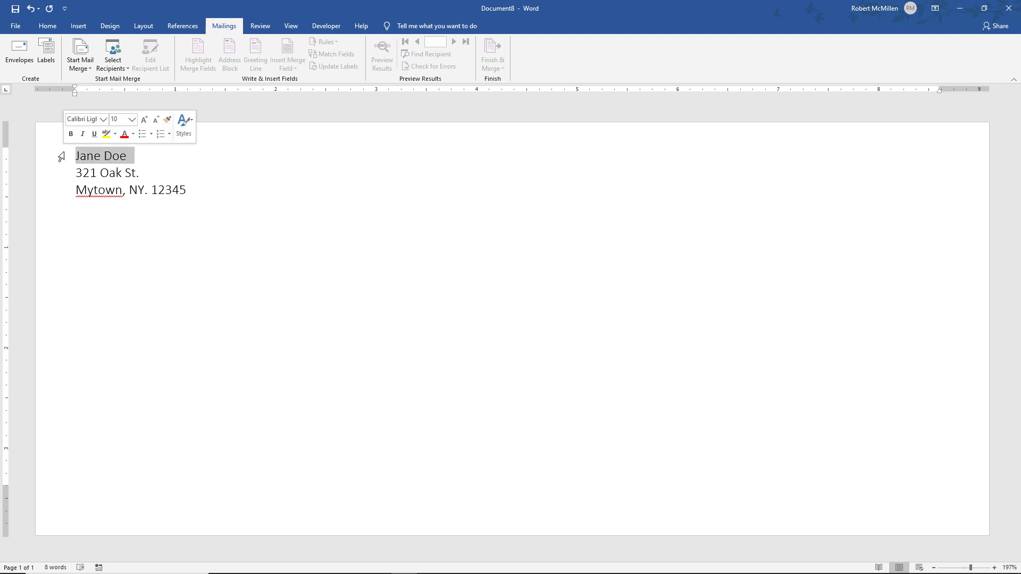
{"action": "type", "text": "Robert "}
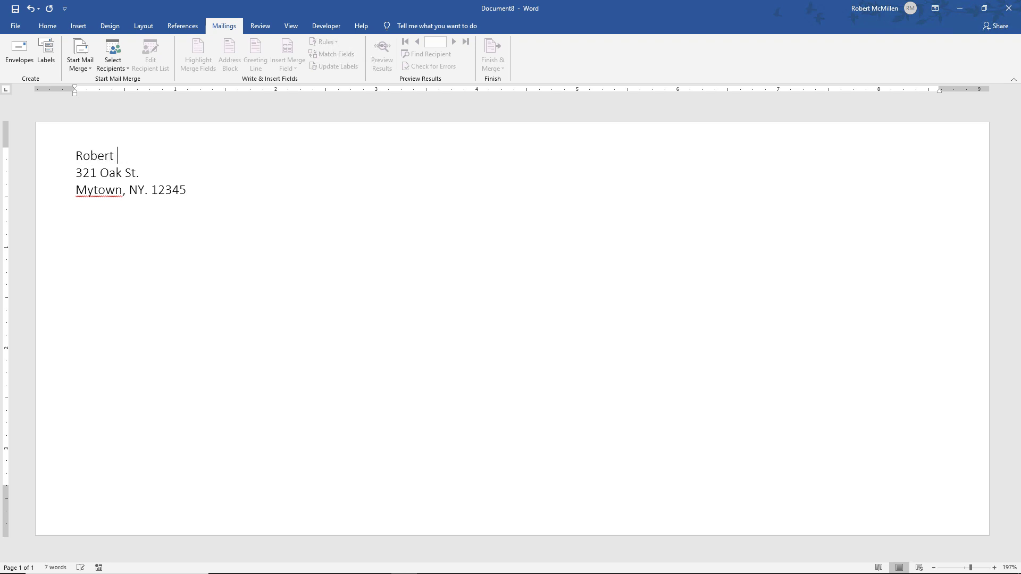
{"action": "type", "text": "McMillen"}
{"action": "left_click", "coordinate": [202, 189]}
{"action": "key", "text": "Return"}
{"action": "key", "text": "Return"}
- Type a three-line delivery address: recipient name, street, and city/state/ZIP
{"action": "key", "text": "Return"}
{"action": "key", "text": "Return"}
{"action": "key", "text": "Tab"}
{"action": "key", "text": "Tab"}
{"action": "key", "text": "Tab"}
{"action": "key", "text": "Tab"}
{"action": "key", "text": "Tab"}
{"action": "key", "text": "Tab"}
{"action": "type", "text": "John Smith"}
{"action": "key", "text": "Return"}
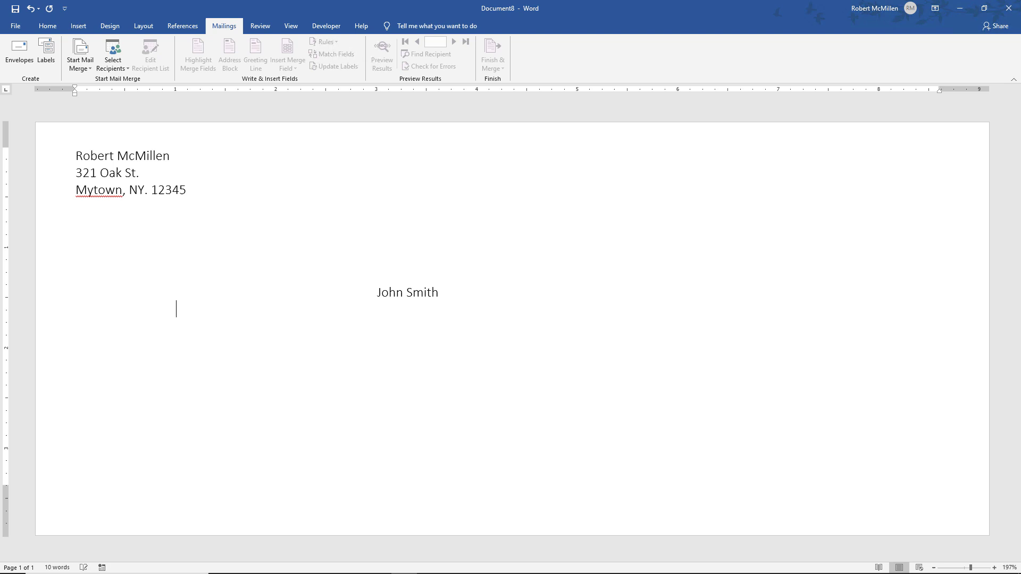
{"action": "type", "text": "782 Oak St."}
{"action": "key", "text": "Return"}
{"action": "type", "text": "Boring, OR. 12345"}
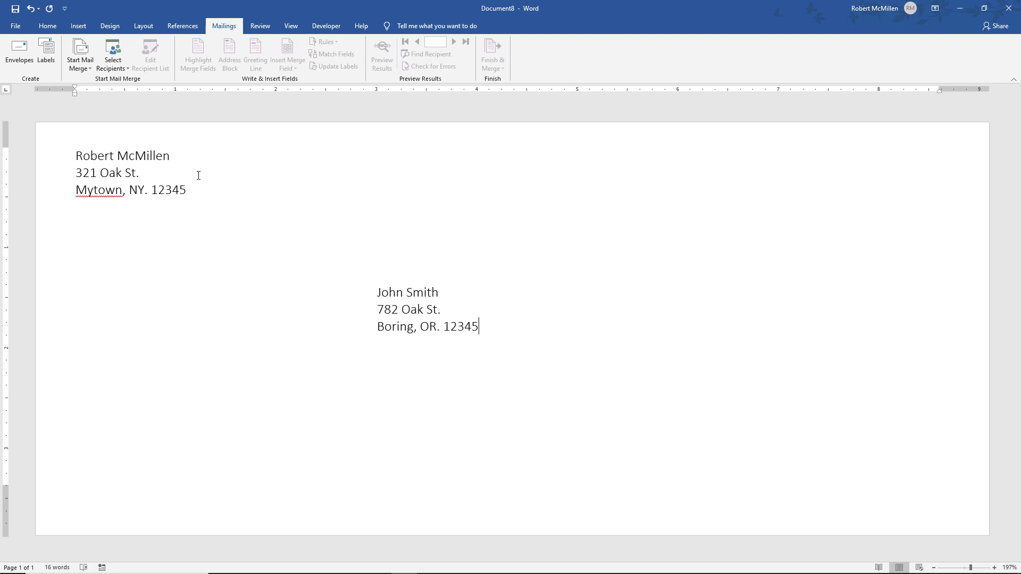
- Use the existing Documents workbook Updated Addresses for Mail Merge, table Sheet1$, as the recipient list
{"action": "left_click", "coordinate": [121, 69]}
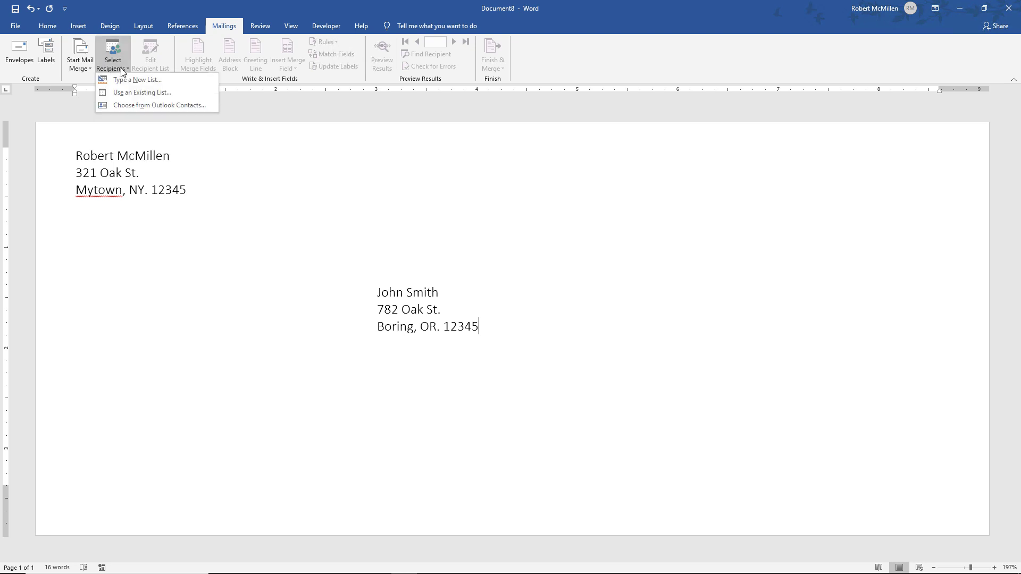
{"action": "left_click", "coordinate": [154, 94]}
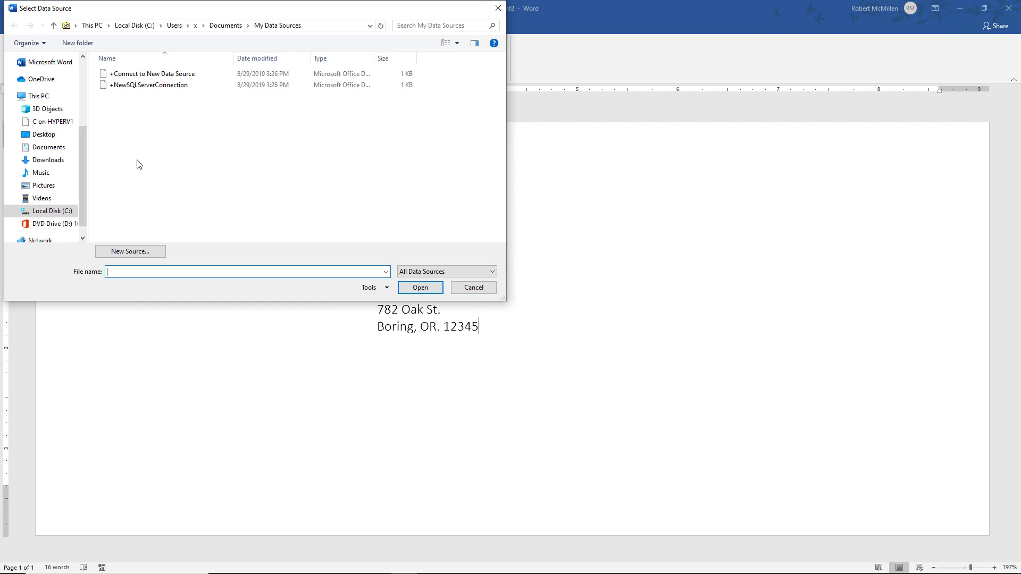
{"action": "left_click", "coordinate": [61, 149]}
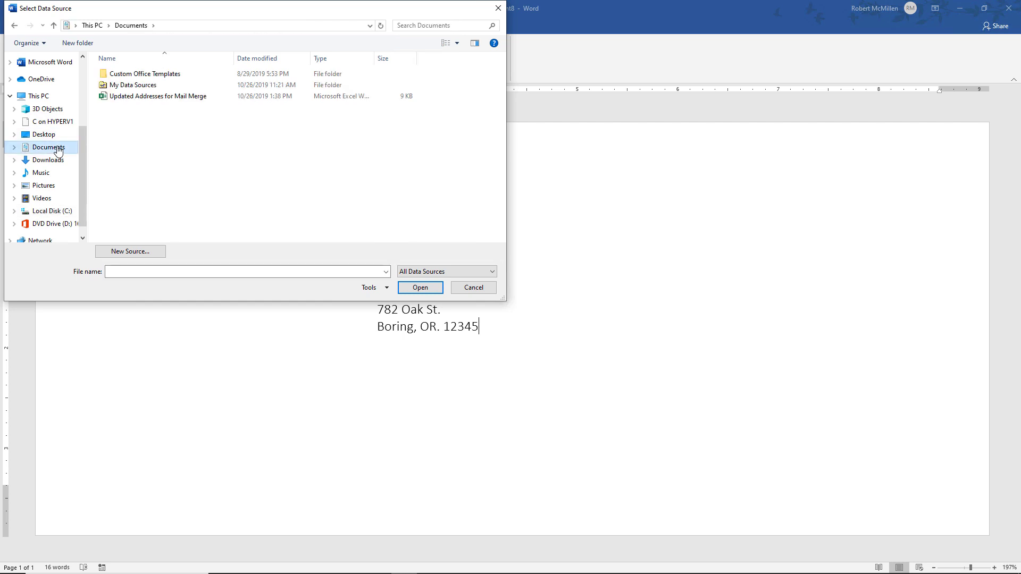
{"action": "double_click", "coordinate": [152, 96]}
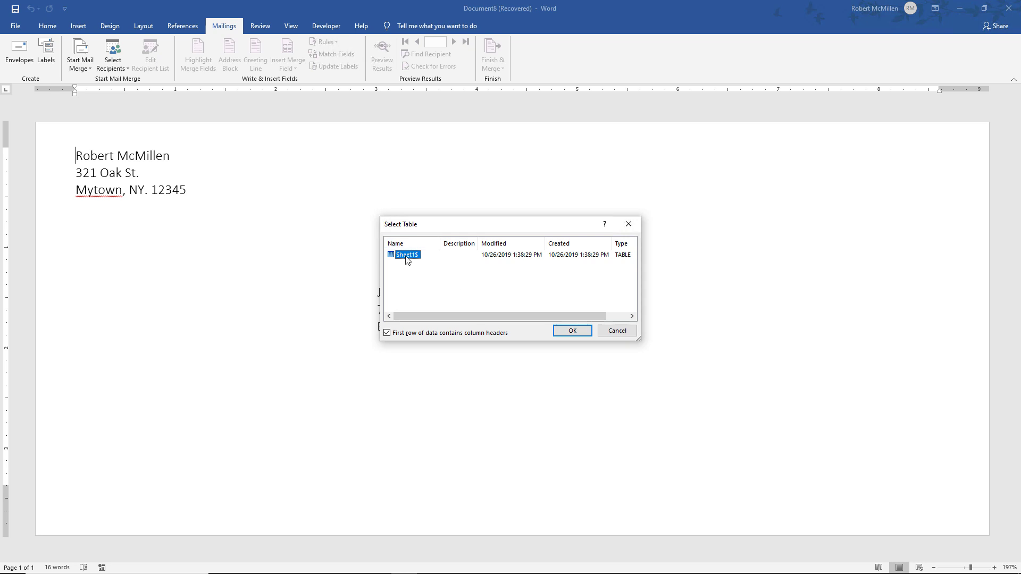
{"action": "left_click", "coordinate": [567, 332]}
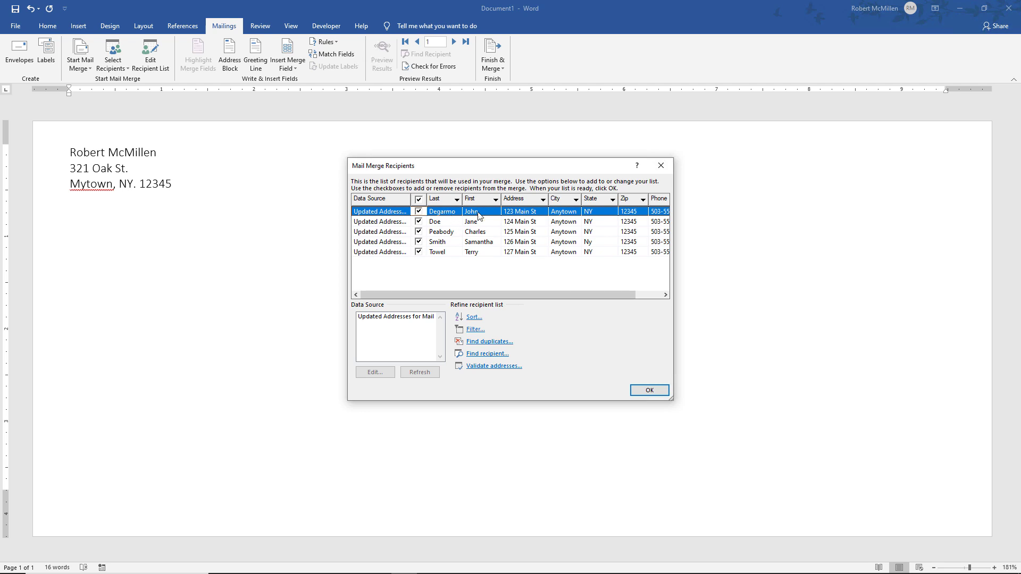
- Run Find duplicates on the five recipients, find none, and keep the full list
{"action": "left_click", "coordinate": [409, 317]}
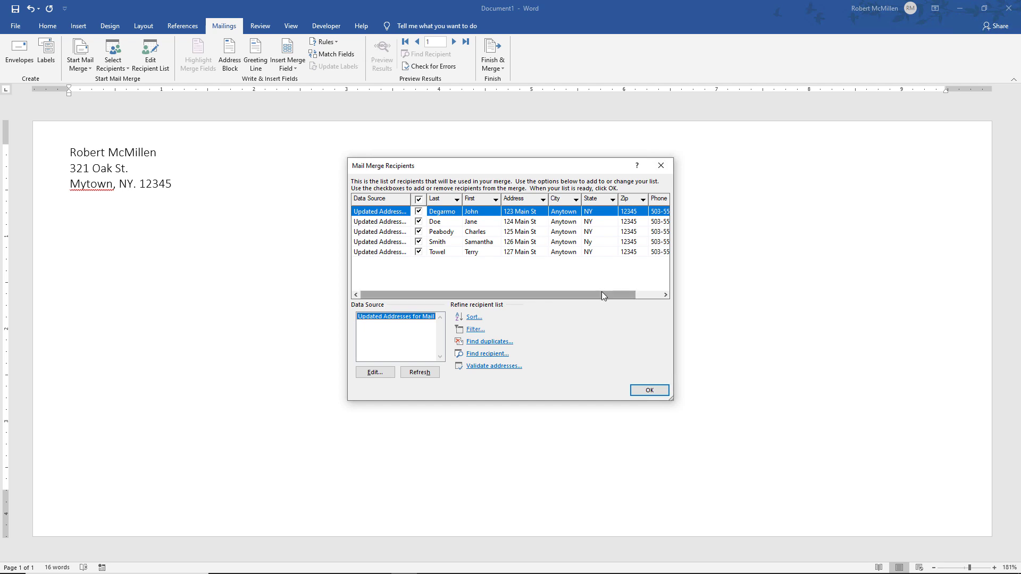
{"action": "left_click_drag", "start_coordinate": [603, 294], "coordinate": [560, 303]}
{"action": "left_click", "coordinate": [506, 347]}
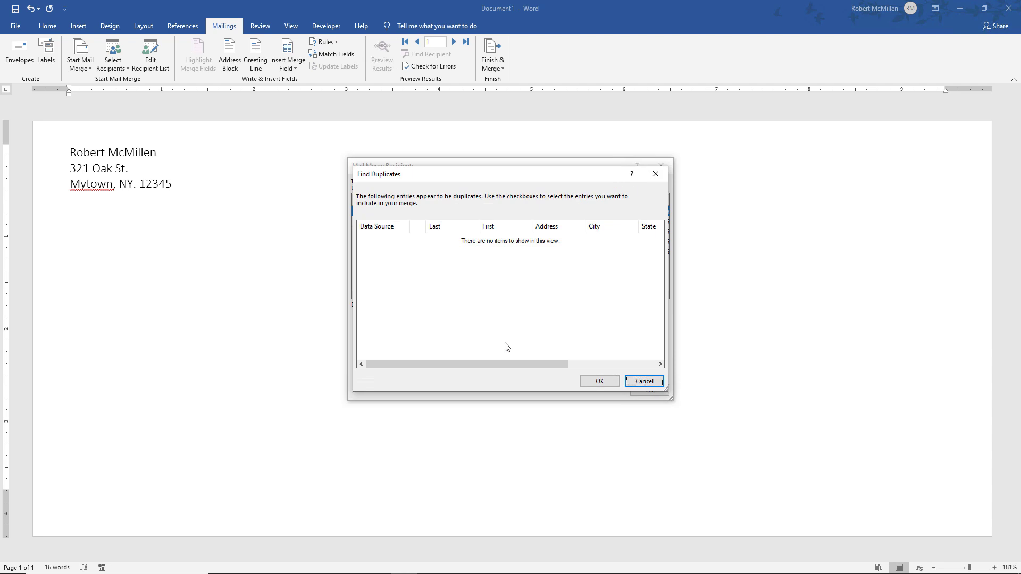
{"action": "left_click", "coordinate": [646, 381]}
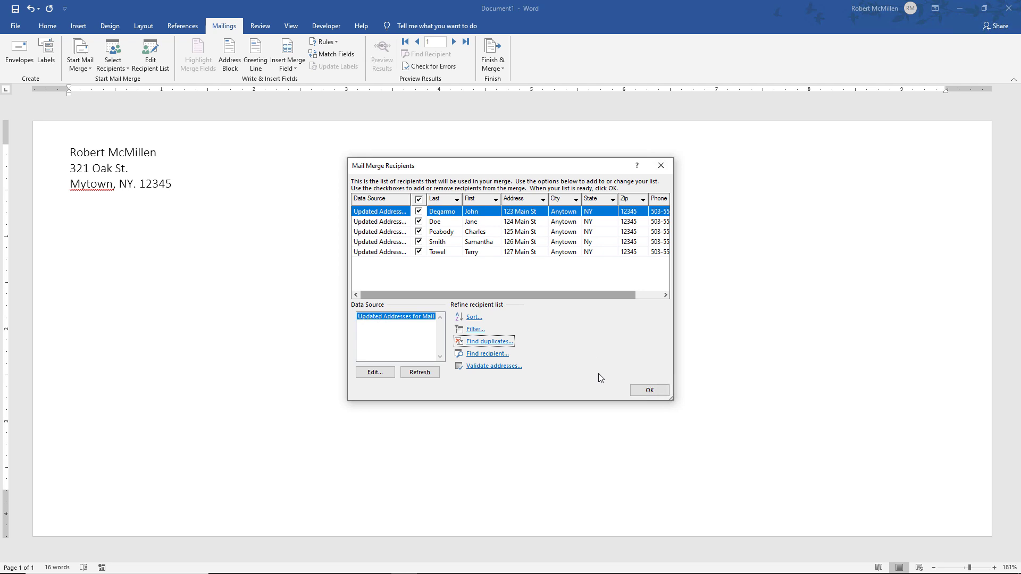
{"action": "left_click", "coordinate": [640, 392]}
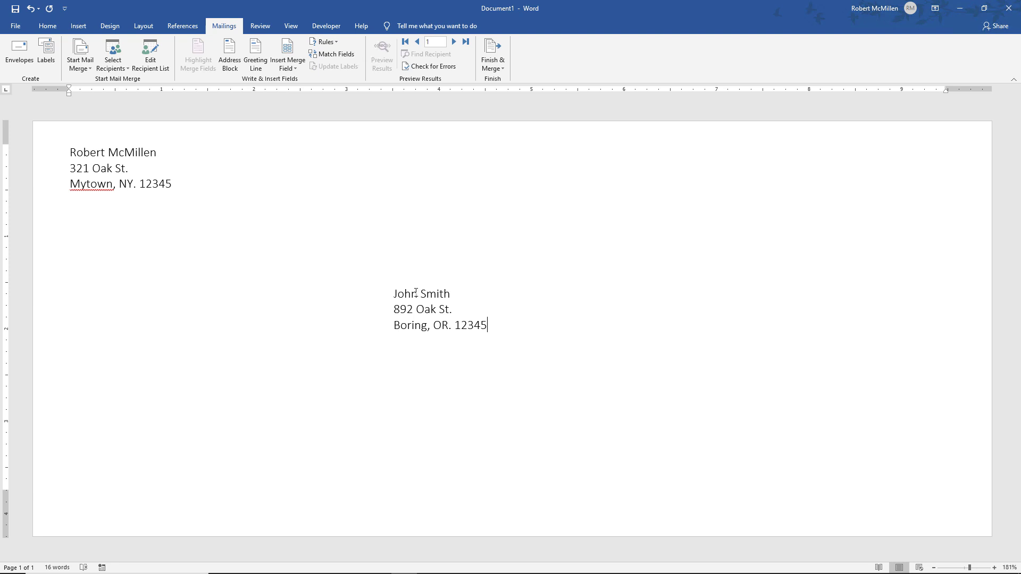
- Replace the sample name and street with the «First» «Last» and «Address» merge fields
{"action": "left_click_drag", "start_coordinate": [416, 292], "coordinate": [392, 296]}
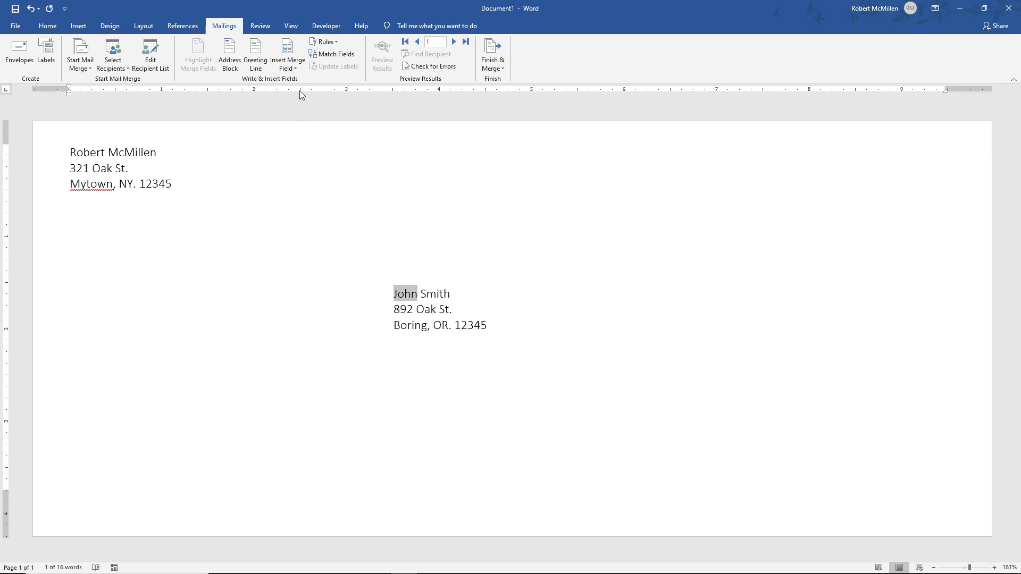
{"action": "left_click", "coordinate": [291, 69]}
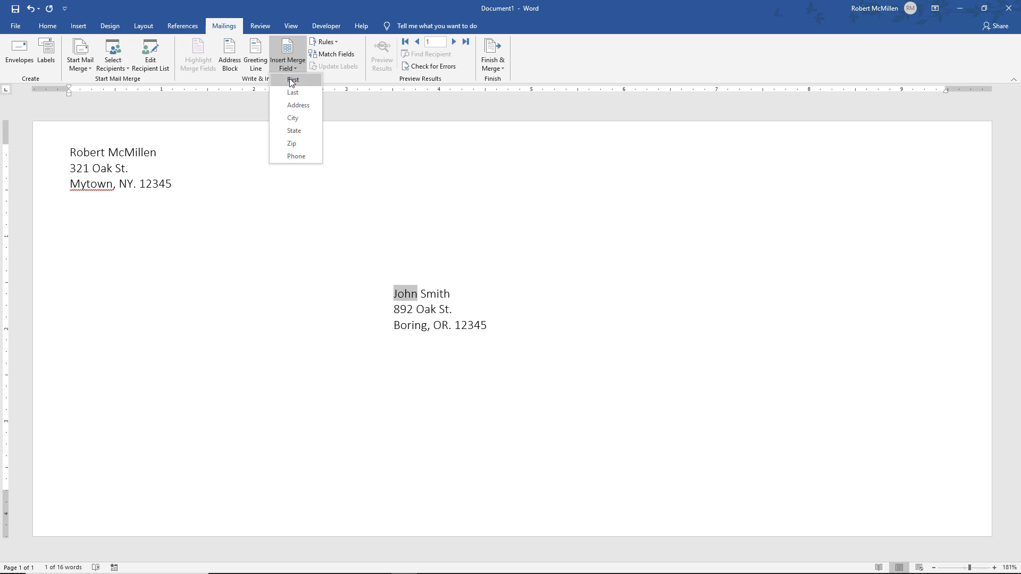
{"action": "left_click", "coordinate": [292, 81]}
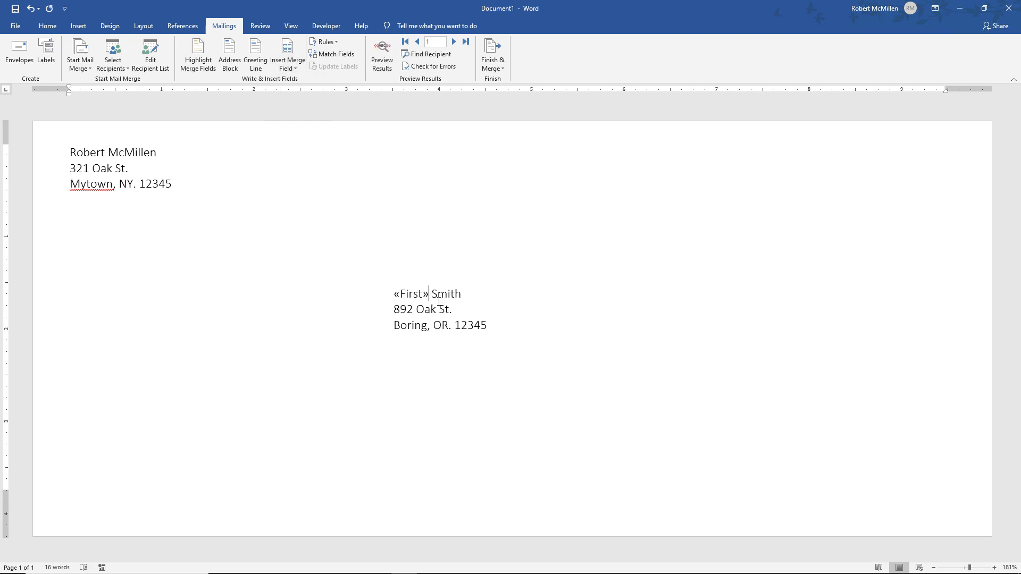
{"action": "left_click_drag", "start_coordinate": [434, 293], "coordinate": [461, 293]}
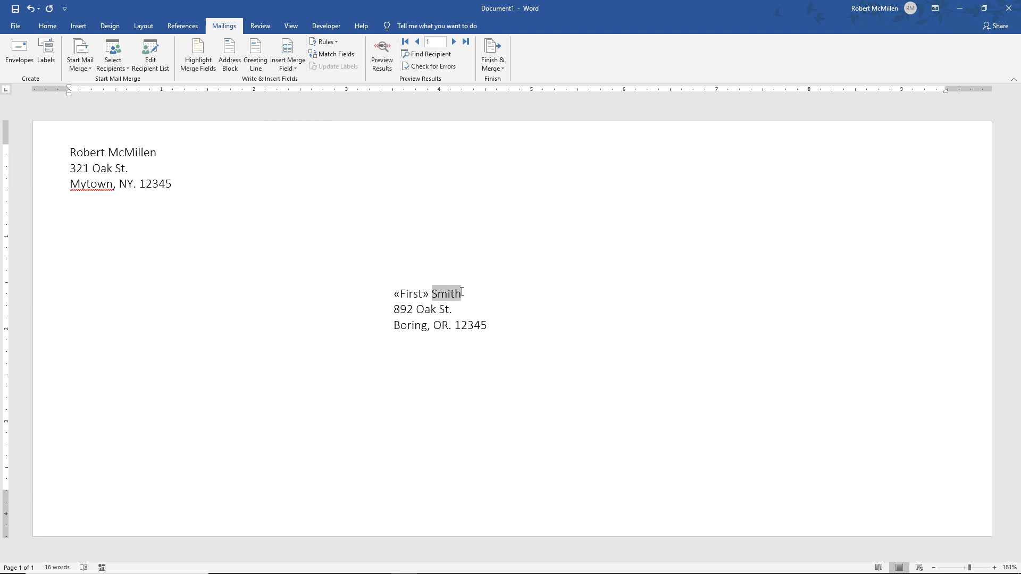
{"action": "left_click", "coordinate": [292, 70]}
{"action": "left_click", "coordinate": [292, 91]}
{"action": "left_click_drag", "start_coordinate": [393, 309], "coordinate": [453, 309]}
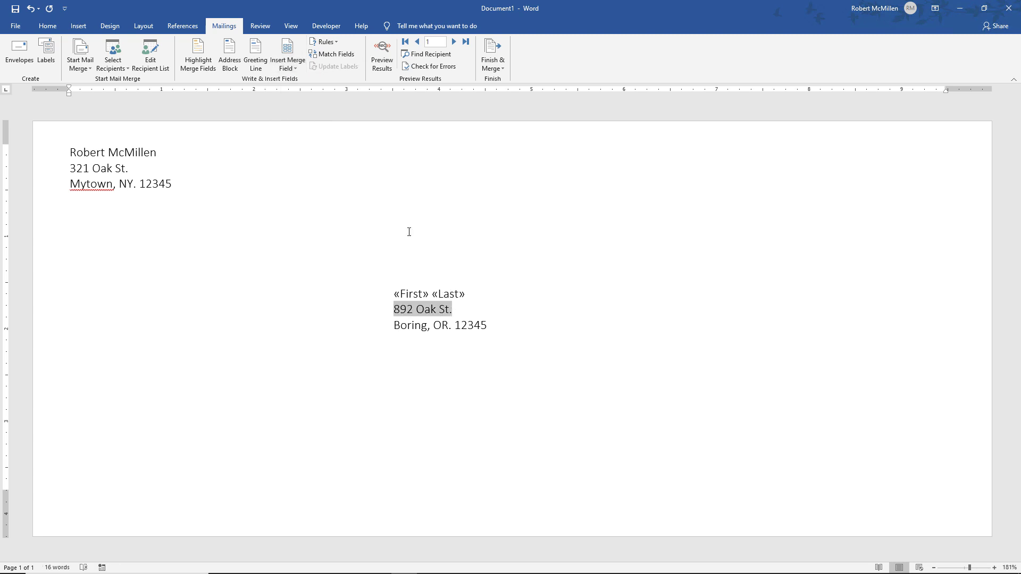
{"action": "left_click", "coordinate": [291, 63]}
{"action": "left_click", "coordinate": [293, 105]}
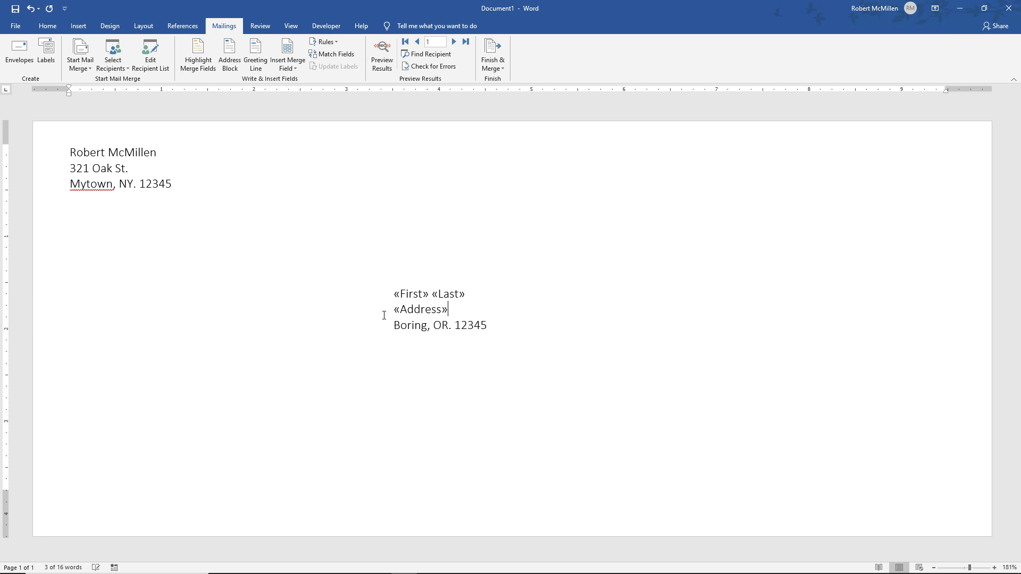
- Replace the sample city, state and ZIP with the «City», «State» and «Zip» merge fields
{"action": "left_click_drag", "start_coordinate": [394, 325], "coordinate": [429, 325]}
{"action": "left_click", "coordinate": [298, 67]}
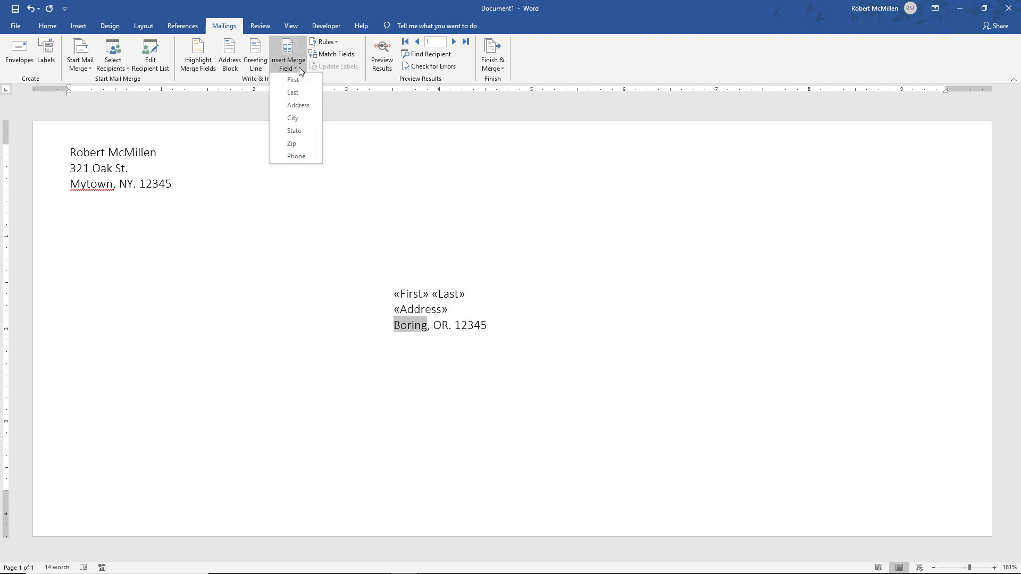
{"action": "left_click", "coordinate": [294, 117]}
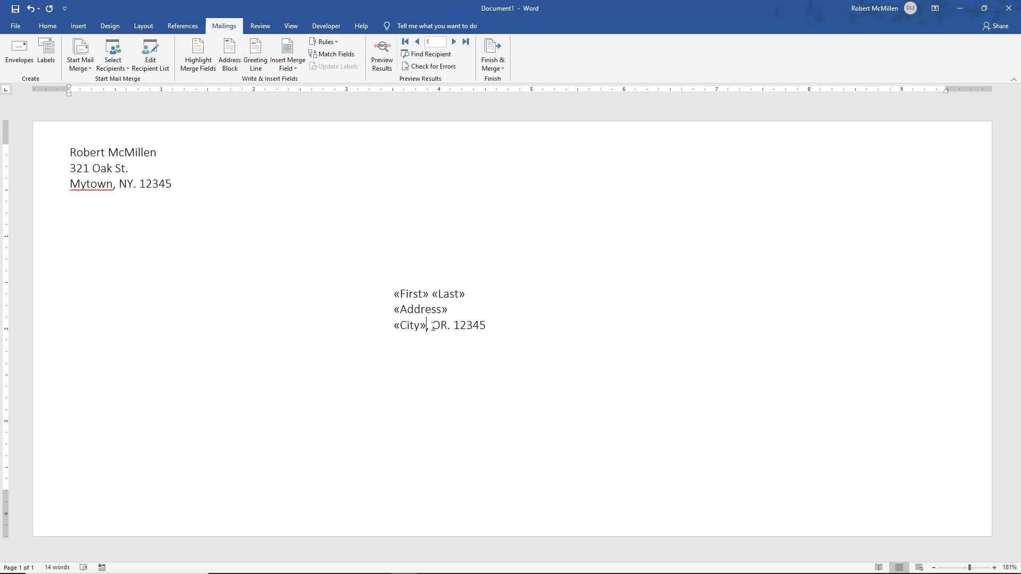
{"action": "left_click_drag", "start_coordinate": [432, 325], "coordinate": [452, 325]}
{"action": "left_click", "coordinate": [294, 67]}
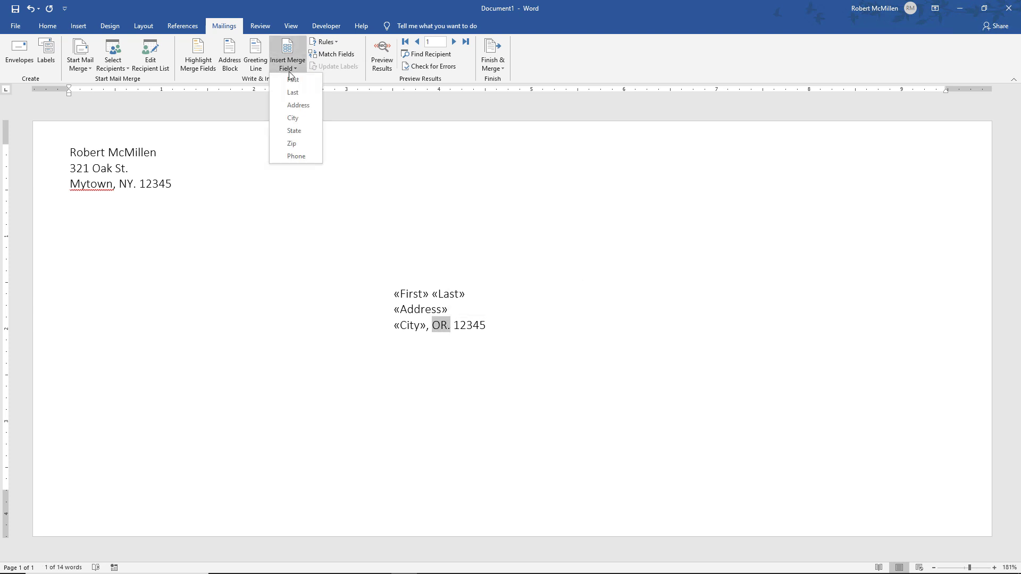
{"action": "left_click", "coordinate": [301, 137]}
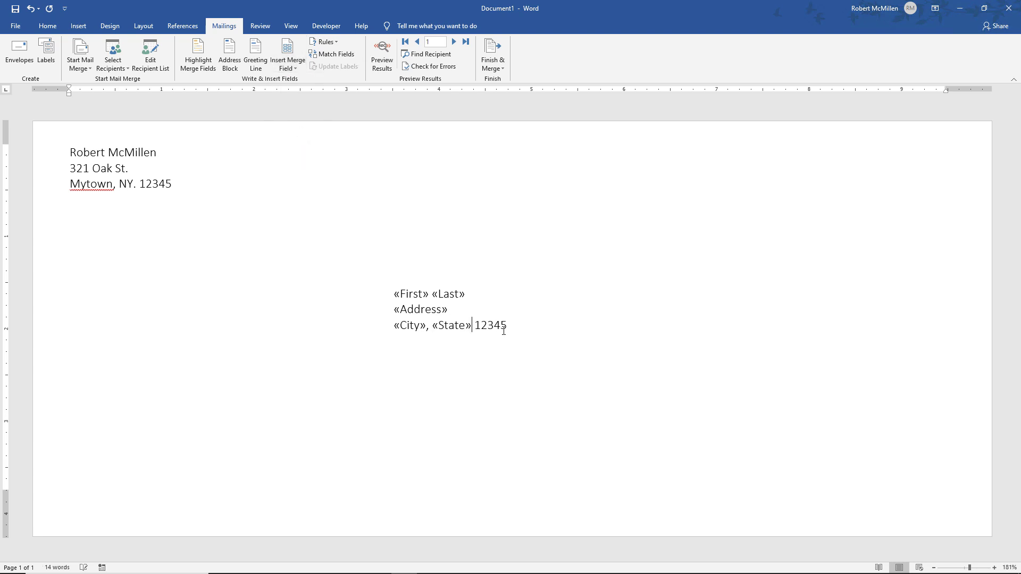
{"action": "left_click_drag", "start_coordinate": [474, 327], "coordinate": [507, 326]}
{"action": "left_click", "coordinate": [287, 64]}
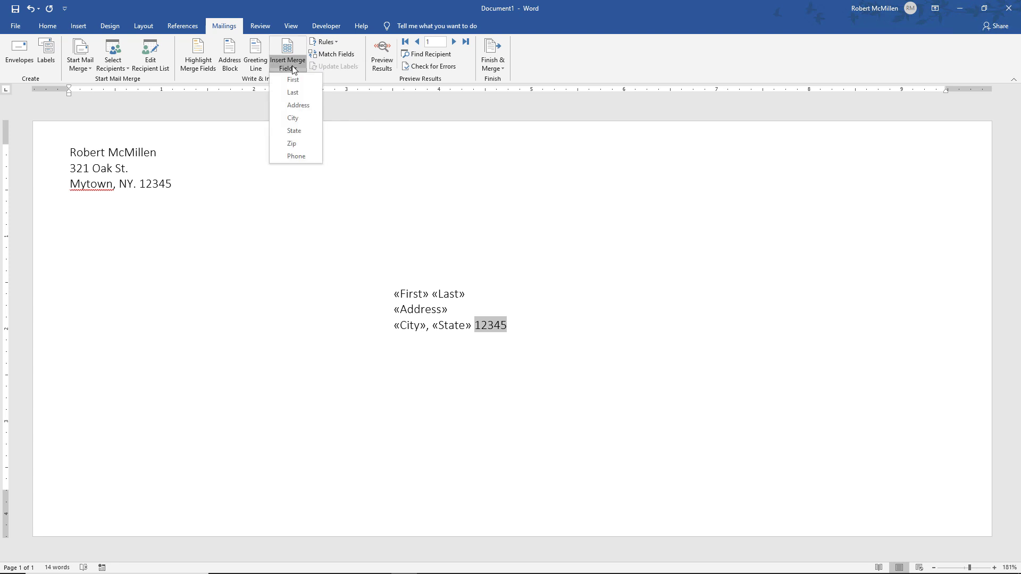
{"action": "left_click", "coordinate": [300, 142]}
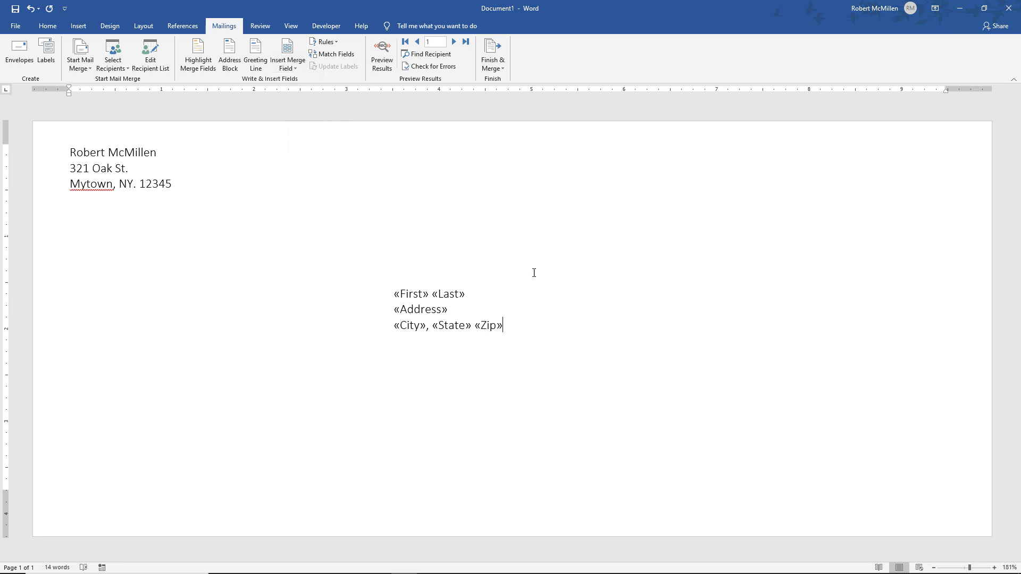
- Preview merged data, stepping through all five recipients and back to record 1
{"action": "left_click", "coordinate": [383, 60]}
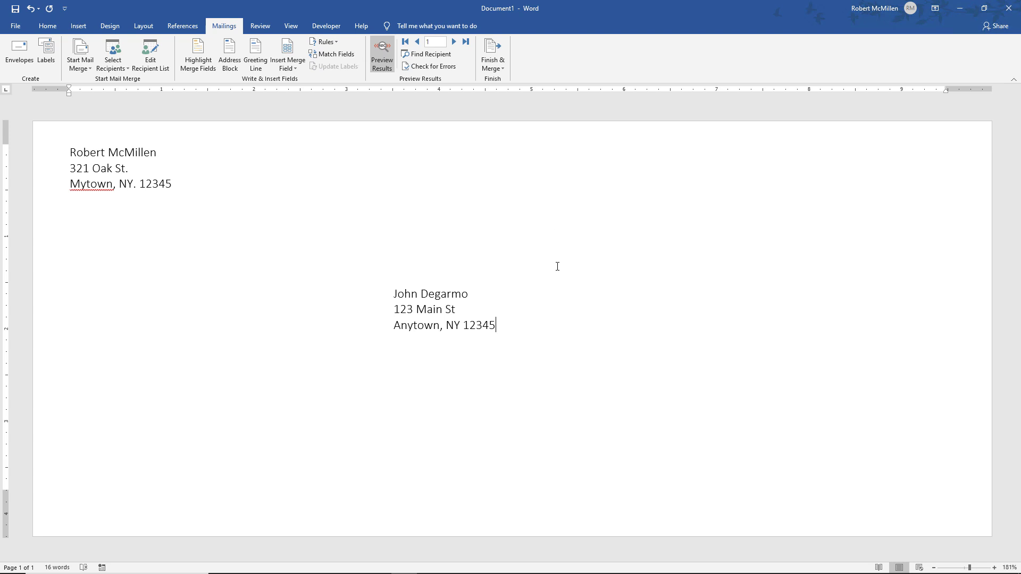
{"action": "left_click", "coordinate": [454, 42]}
{"action": "left_click", "coordinate": [454, 42]}
{"action": "left_click", "coordinate": [454, 41]}
{"action": "left_click", "coordinate": [454, 42]}
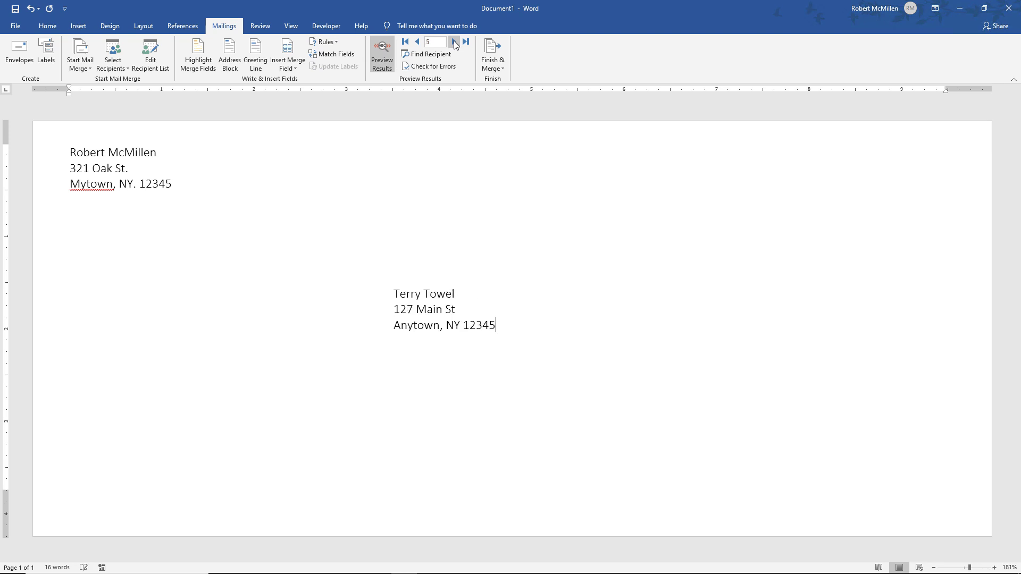
{"action": "left_click", "coordinate": [405, 41]}
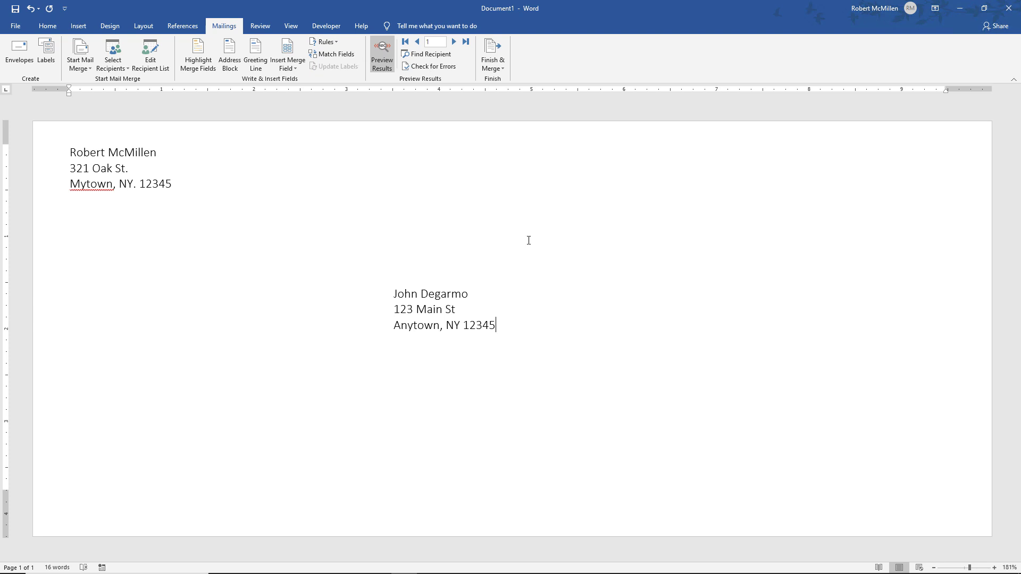
{"action": "left_click", "coordinate": [493, 65]}
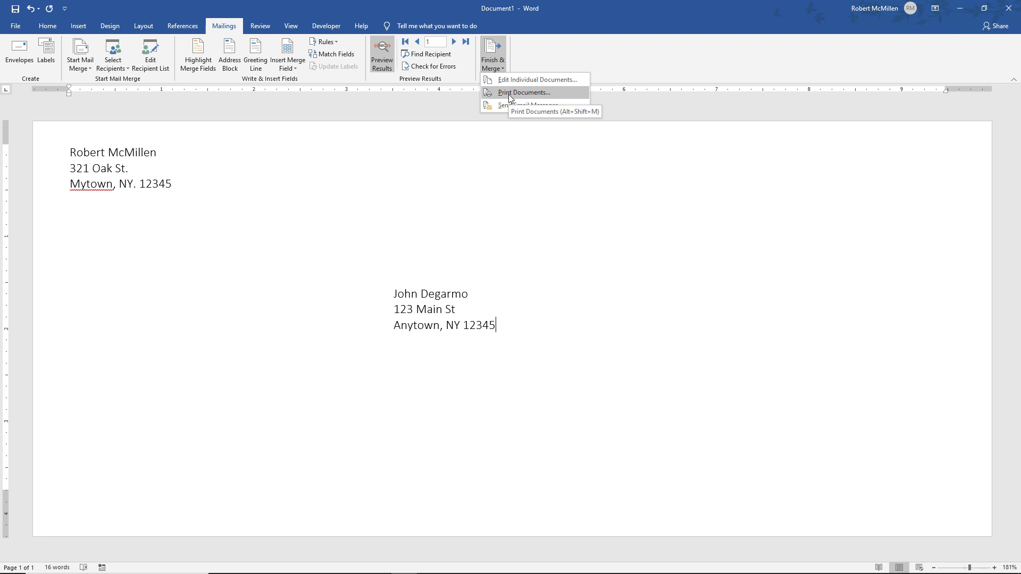
- Merge all records into a new Envelopes1 document and select the Brother HL-L8350CDW printer for printing
{"action": "left_click", "coordinate": [515, 80]}
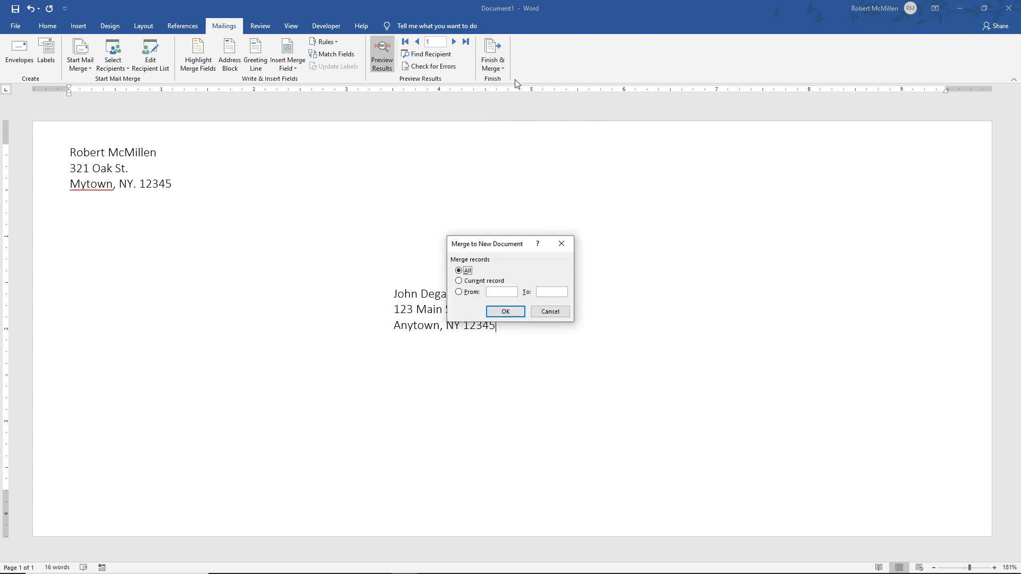
{"action": "left_click", "coordinate": [505, 312]}
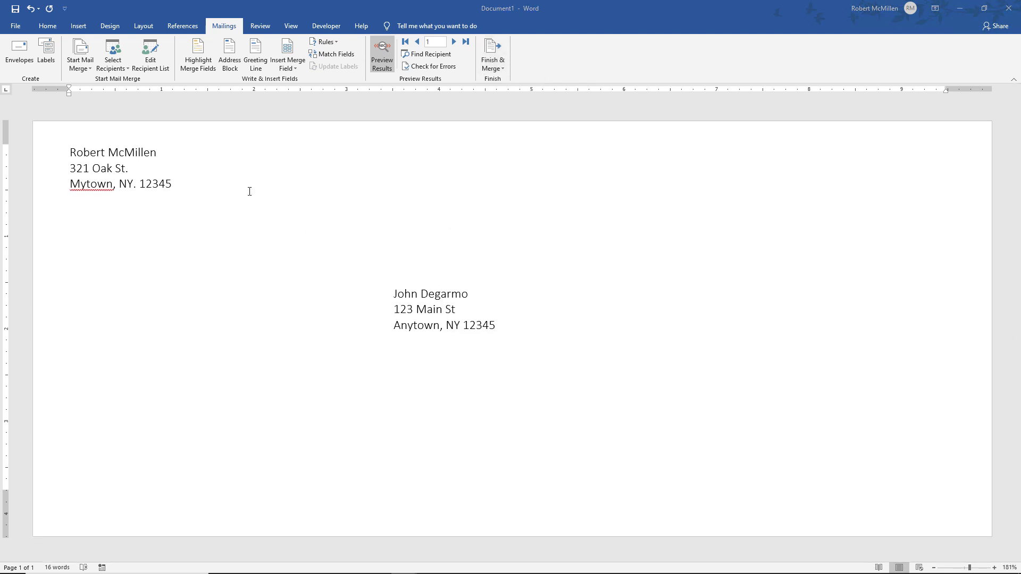
{"action": "left_click", "coordinate": [13, 26]}
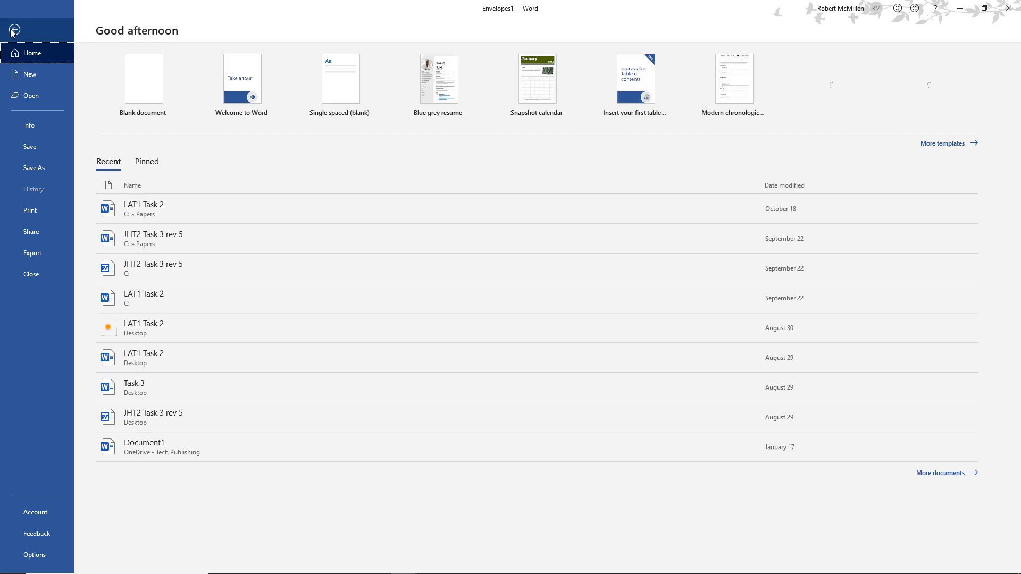
{"action": "left_click", "coordinate": [40, 213]}
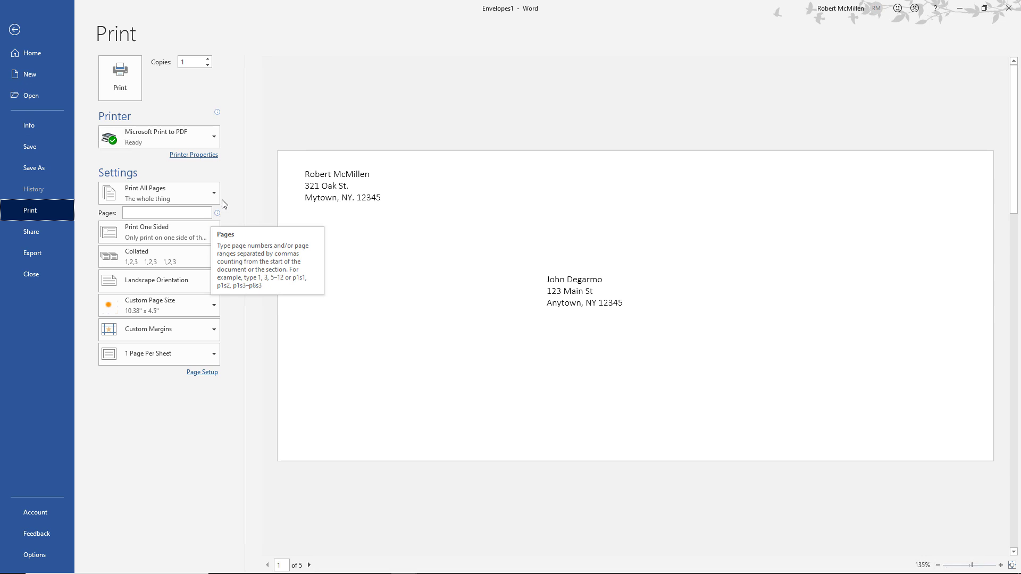
{"action": "left_click", "coordinate": [215, 139]}
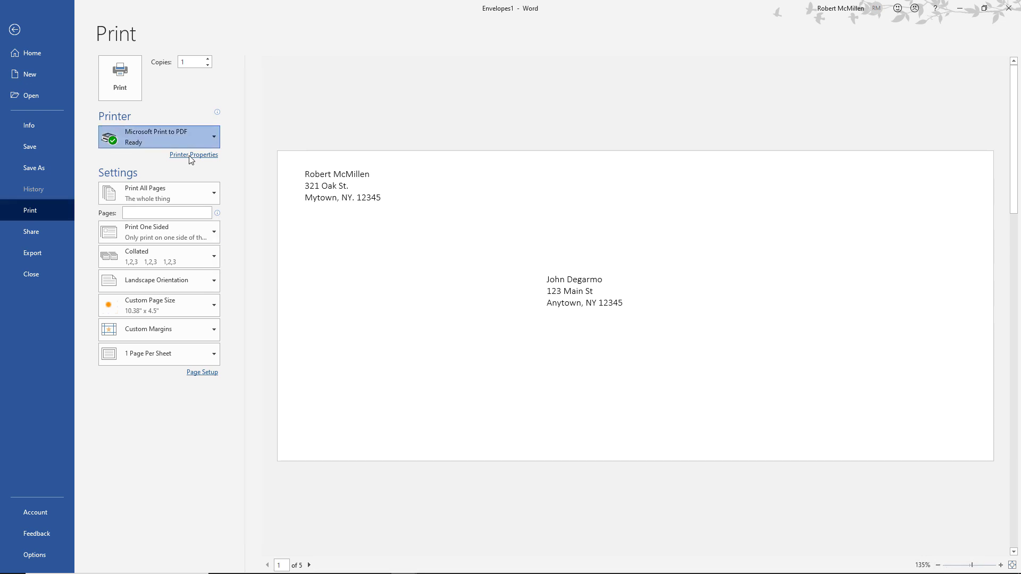
{"action": "left_click", "coordinate": [160, 164]}
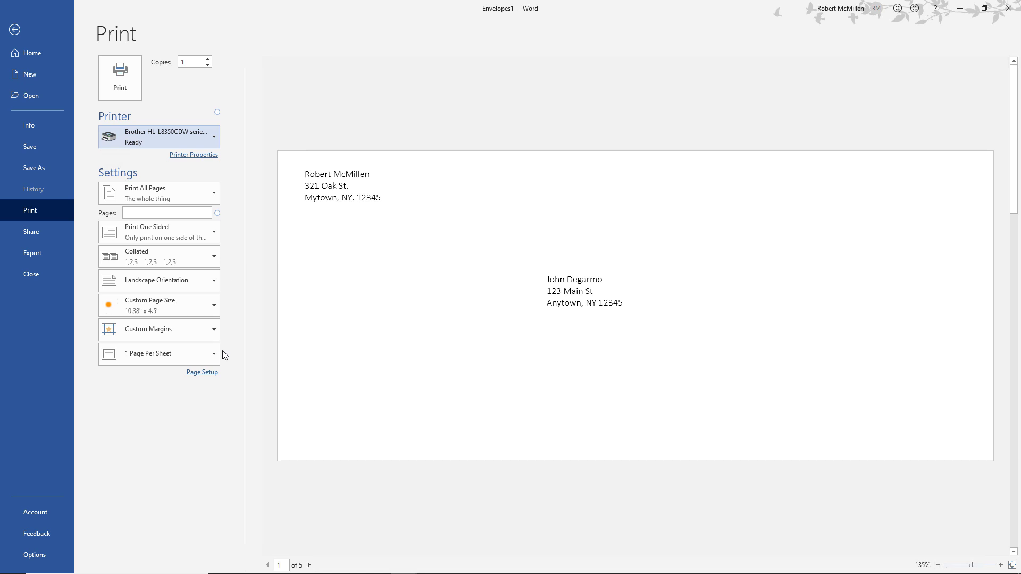
{"action": "left_click", "coordinate": [332, 113]}
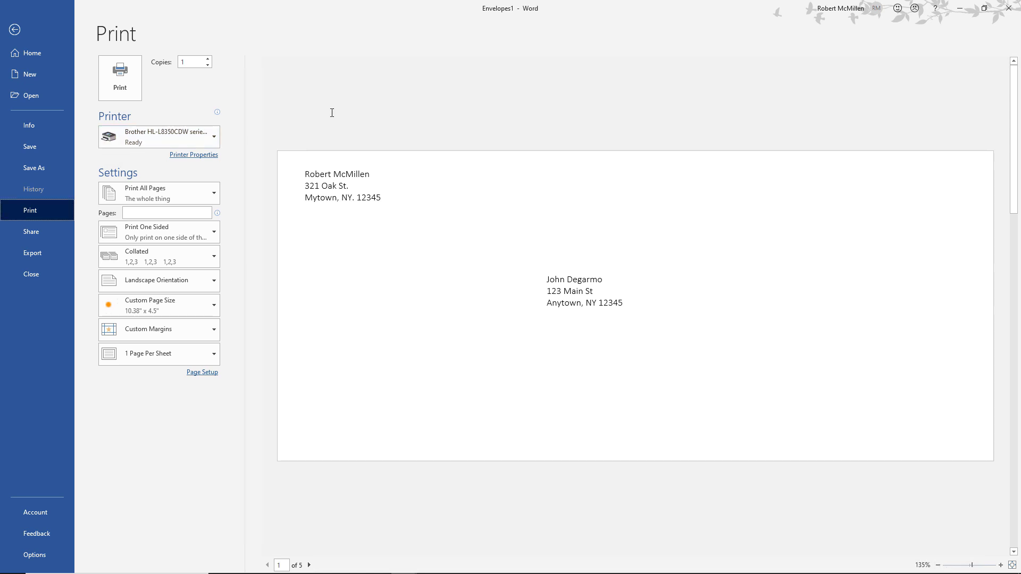